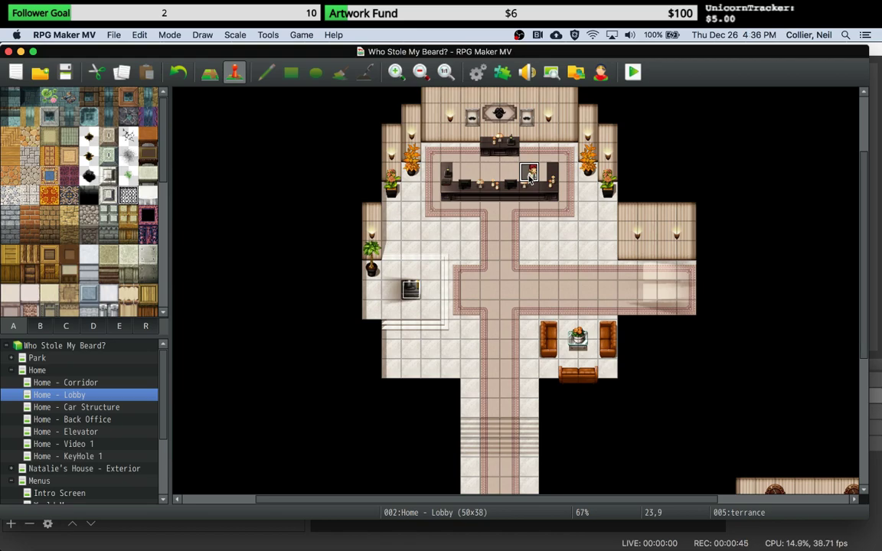
Open the terrance event in the Home - Lobby map and examine the condition at the end of its first dialogue choice
{"action": "double_click", "coordinate": [529, 175]}
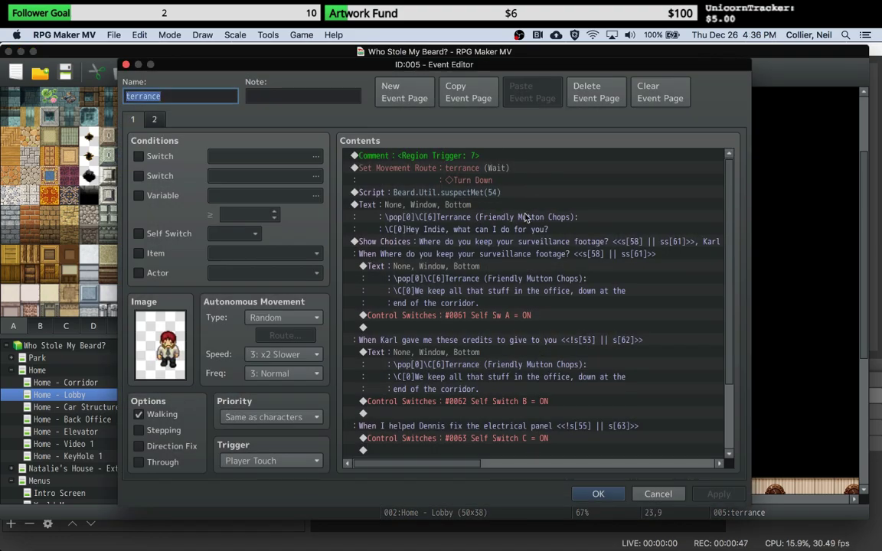
{"action": "left_click", "coordinate": [481, 244]}
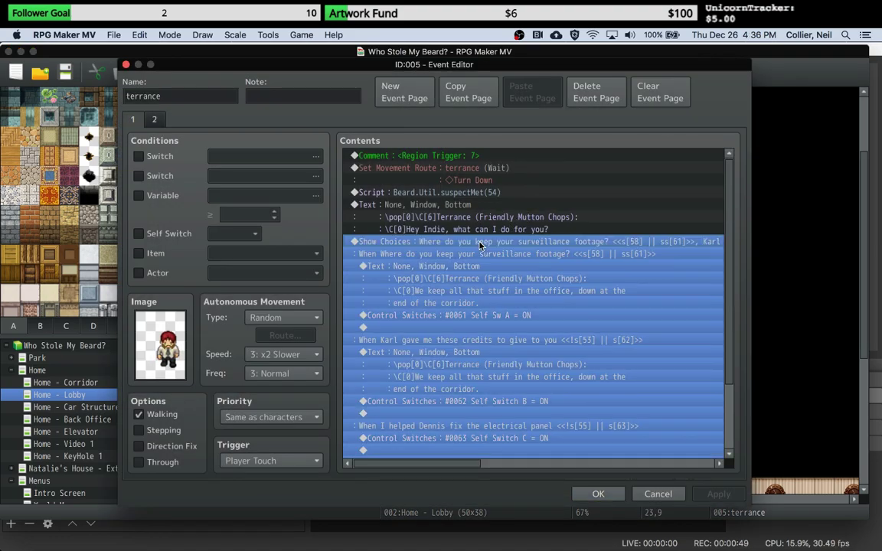
{"action": "right_click", "coordinate": [481, 245]}
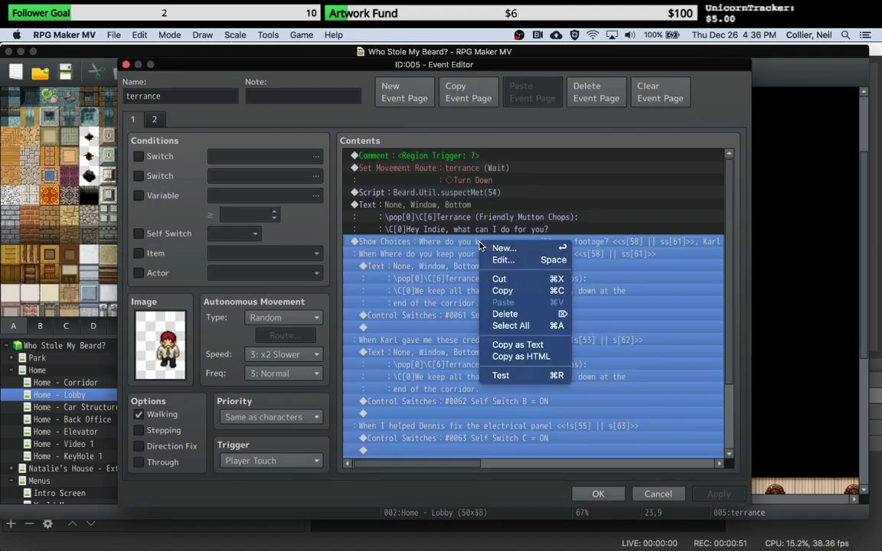
{"action": "left_click", "coordinate": [494, 260]}
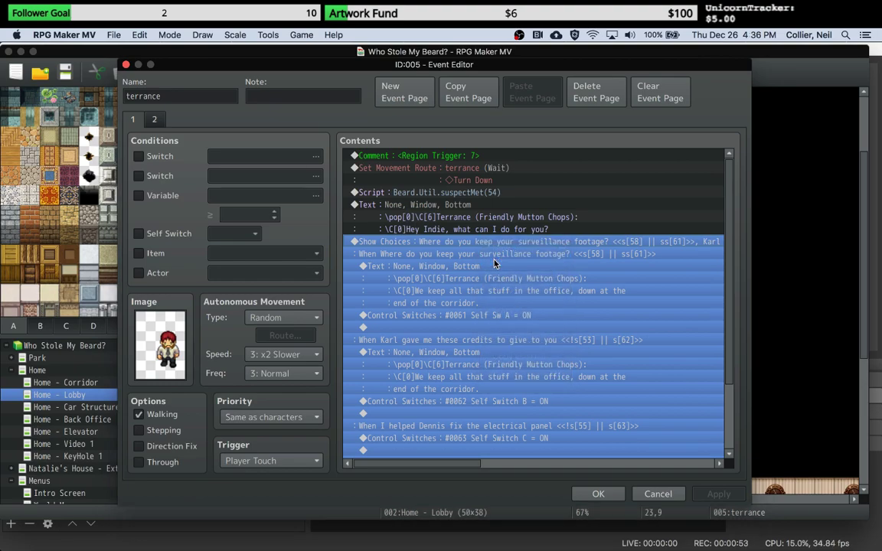
{"action": "key", "text": "Right"}
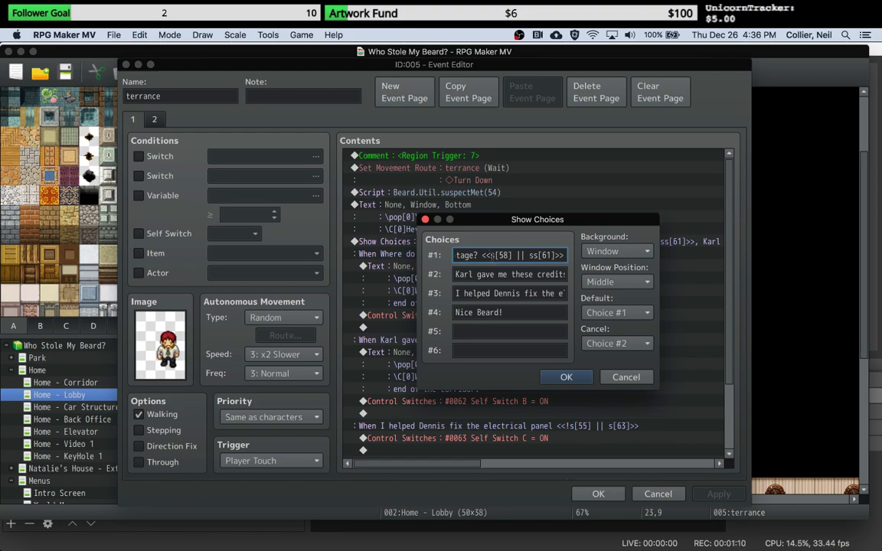
{"action": "left_click_drag", "start_coordinate": [490, 255], "coordinate": [511, 255]}
{"action": "left_click", "coordinate": [566, 377]}
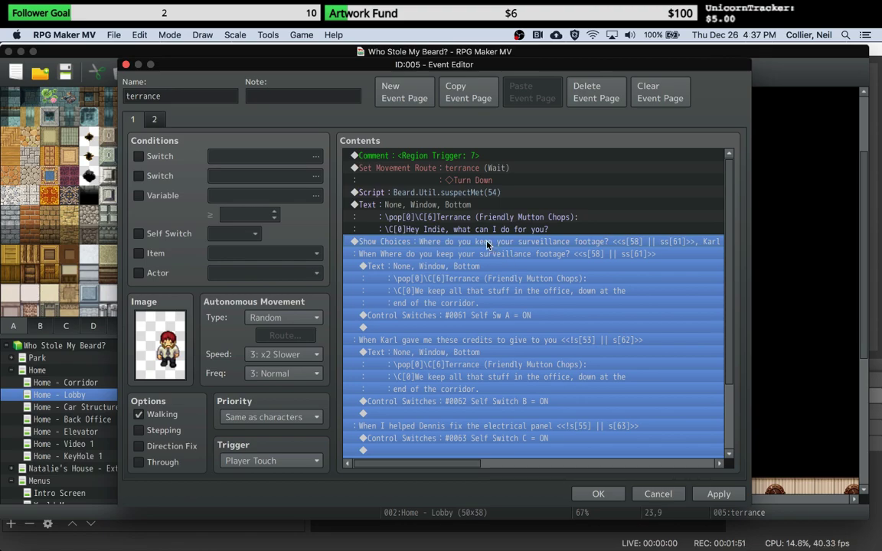
Review the terrance event's greeting text and each of the four entries in its Show Choices command
{"action": "left_click", "coordinate": [466, 206]}
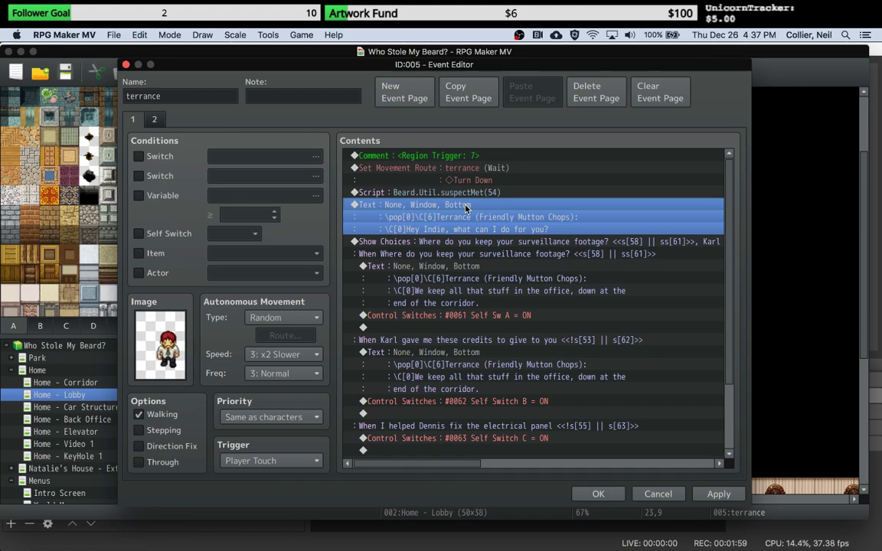
{"action": "left_click", "coordinate": [459, 243]}
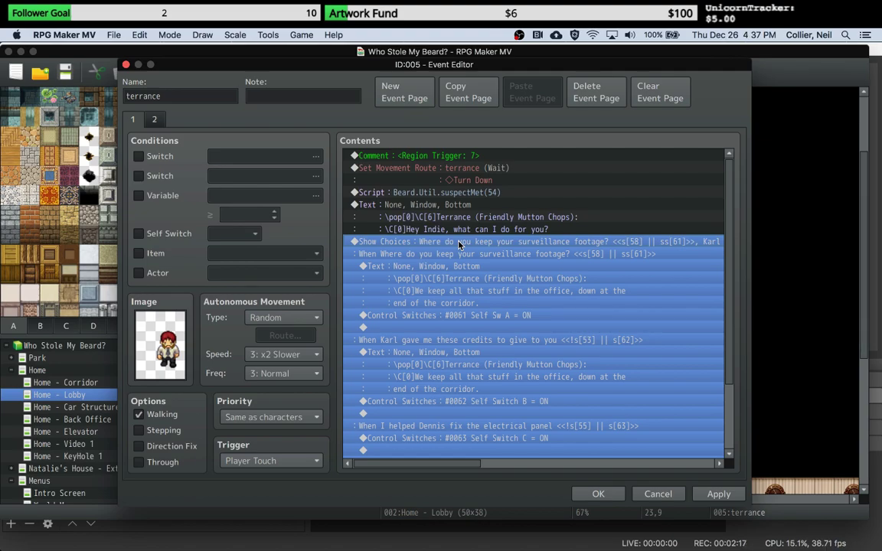
{"action": "right_click", "coordinate": [460, 243]}
{"action": "left_click", "coordinate": [472, 258]}
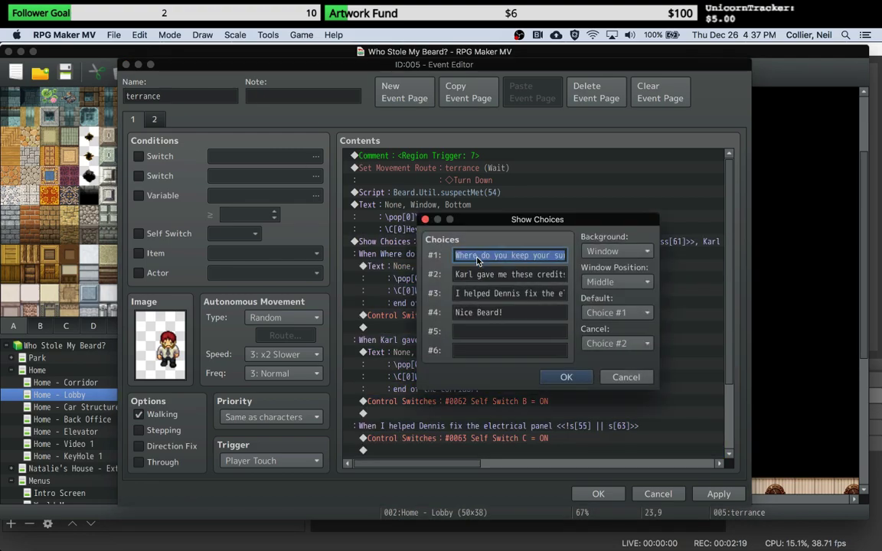
{"action": "left_click", "coordinate": [469, 274]}
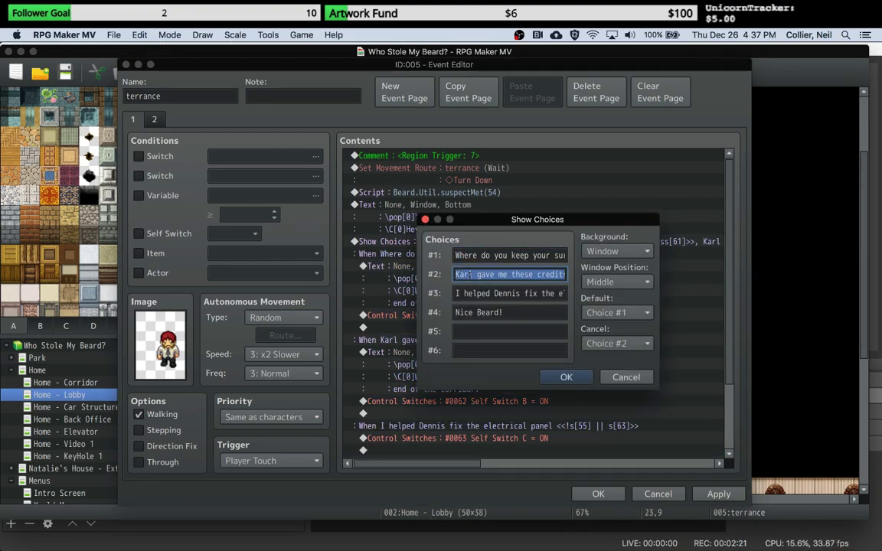
{"action": "left_click", "coordinate": [465, 293]}
{"action": "left_click", "coordinate": [458, 312]}
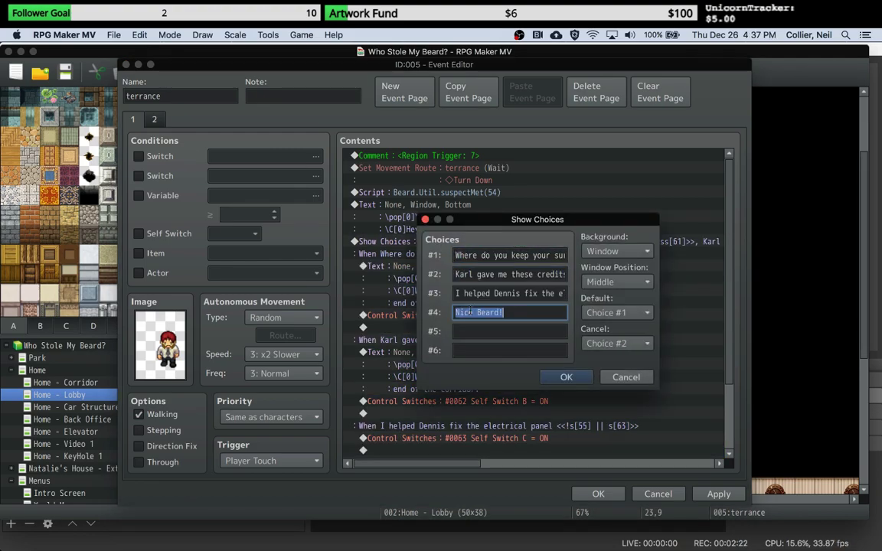
{"action": "left_click", "coordinate": [565, 377]}
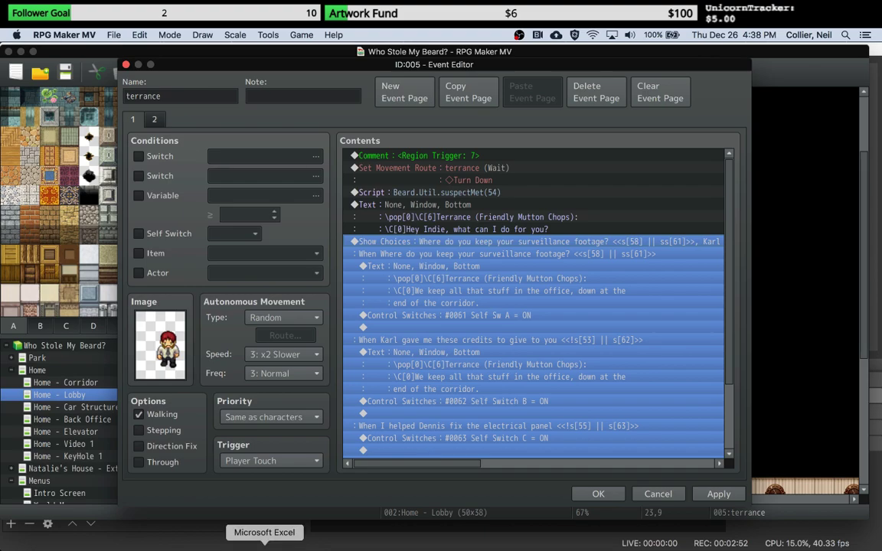
Inspect the switch and self-switch parts of the condition appended to the surveillance footage choice
{"action": "right_click", "coordinate": [481, 239]}
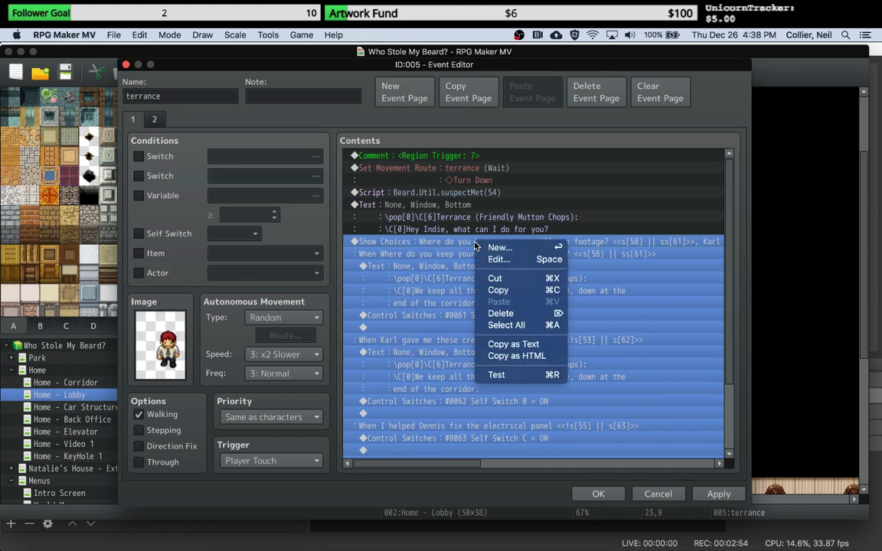
{"action": "left_click", "coordinate": [494, 259]}
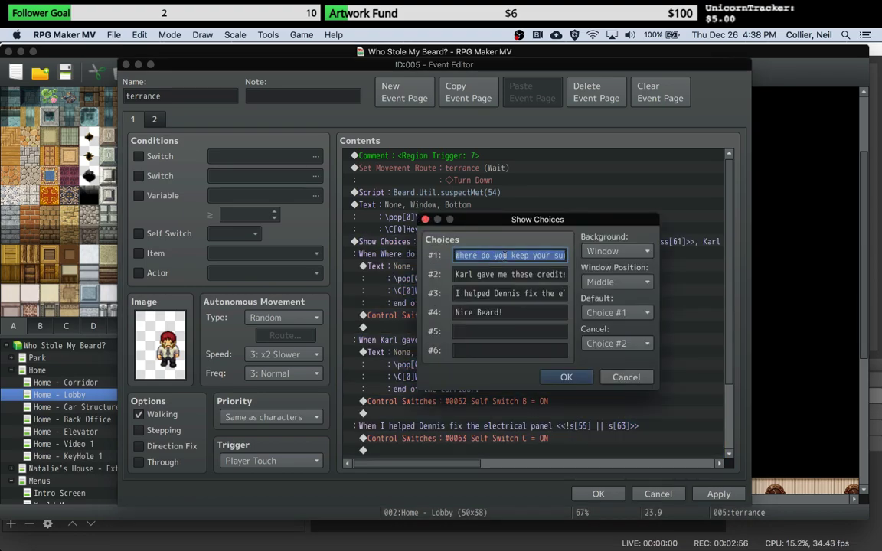
{"action": "left_click", "coordinate": [507, 256]}
{"action": "key", "text": "Right"}
{"action": "key", "text": "Right"}
{"action": "key", "text": "Right"}
{"action": "key", "text": "Right"}
{"action": "key", "text": "Right"}
{"action": "key", "text": "Right"}
{"action": "key", "text": "Right"}
{"action": "key", "text": "Right"}
{"action": "key", "text": "Right"}
{"action": "key", "text": "Right"}
{"action": "key", "text": "Right"}
{"action": "key", "text": "Right"}
{"action": "key", "text": "Right"}
{"action": "key", "text": "Right"}
{"action": "key", "text": "Right"}
{"action": "key", "text": "Right"}
{"action": "key", "text": "Right"}
{"action": "key", "text": "Right"}
{"action": "key", "text": "Right"}
{"action": "key", "text": "Right"}
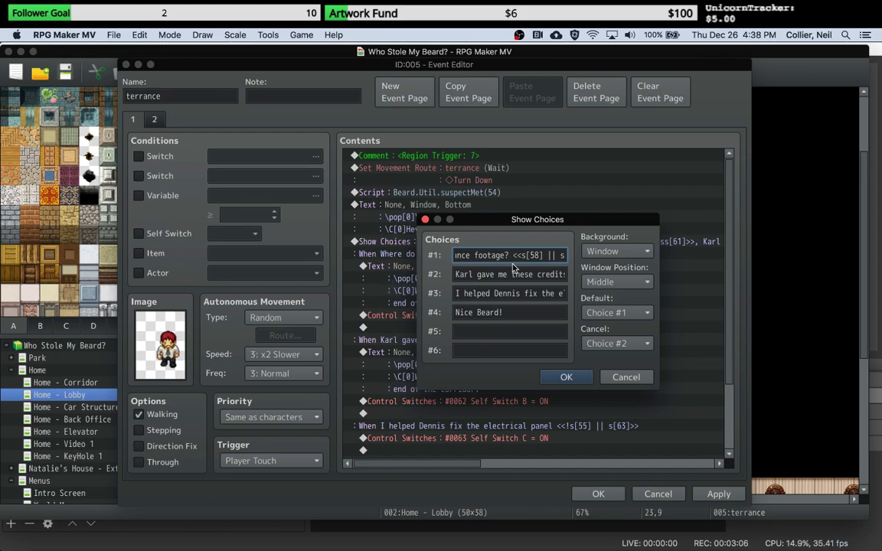
{"action": "key", "text": "End"}
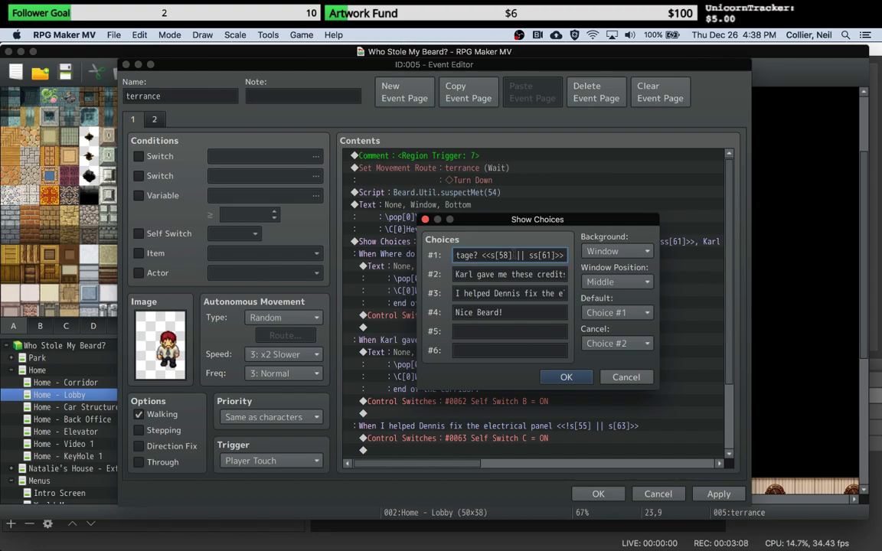
{"action": "left_click_drag", "start_coordinate": [532, 255], "coordinate": [537, 255]}
{"action": "left_click", "coordinate": [496, 255]}
{"action": "left_click_drag", "start_coordinate": [496, 255], "coordinate": [492, 255]}
{"action": "double_click", "coordinate": [533, 255]}
{"action": "double_click", "coordinate": [546, 255]}
{"action": "left_click", "coordinate": [570, 378]}
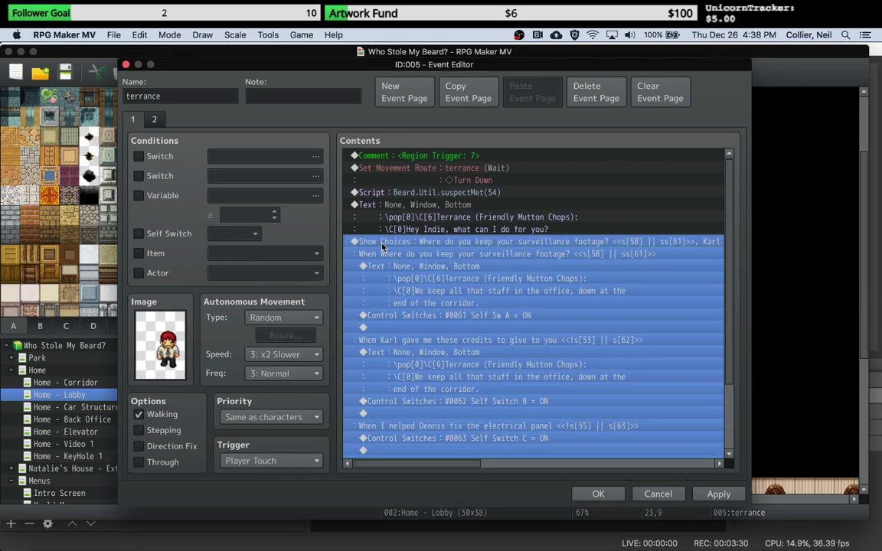
Enable the Self Switch condition with A on the terrance event's first page and save the event
{"action": "left_click", "coordinate": [179, 237]}
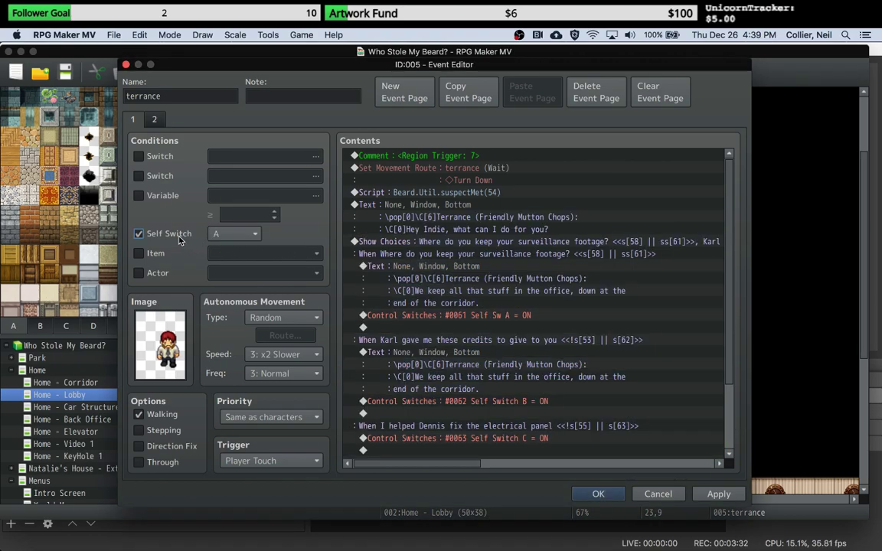
{"action": "left_click", "coordinate": [236, 237]}
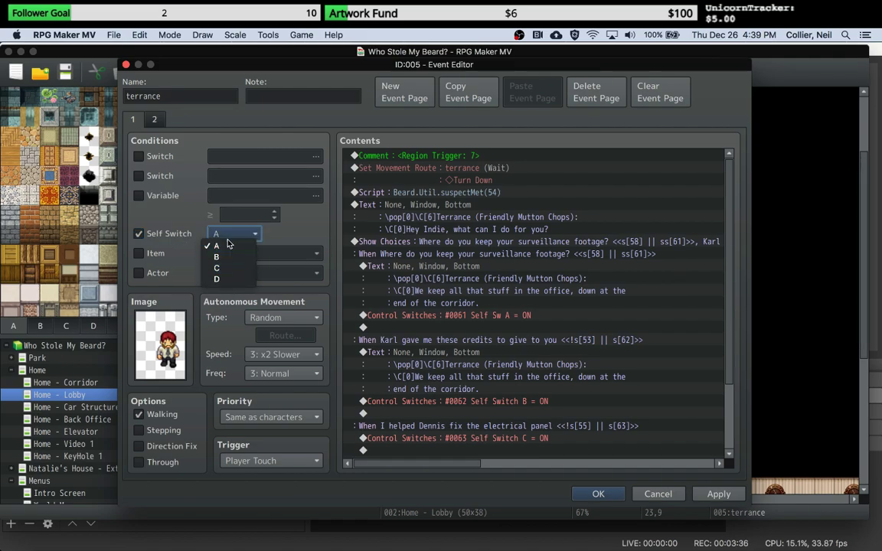
{"action": "left_click", "coordinate": [463, 212]}
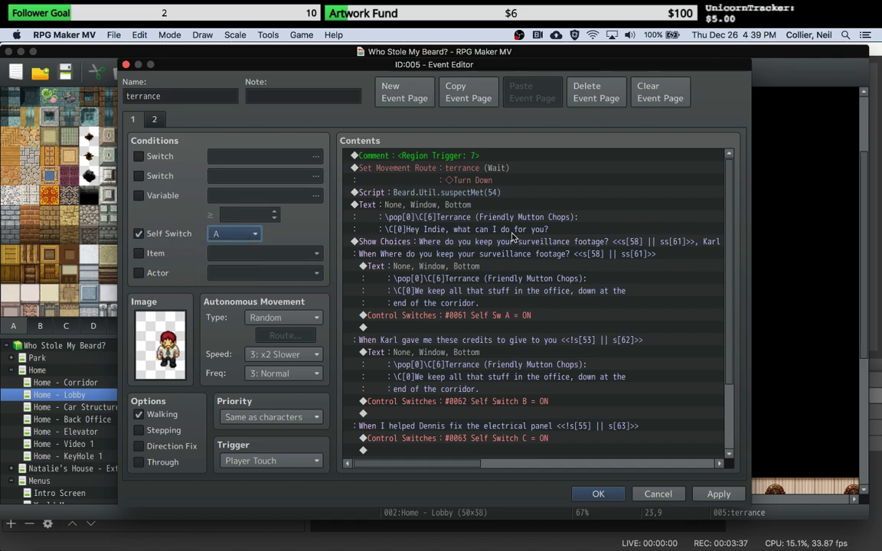
{"action": "left_click", "coordinate": [605, 495]}
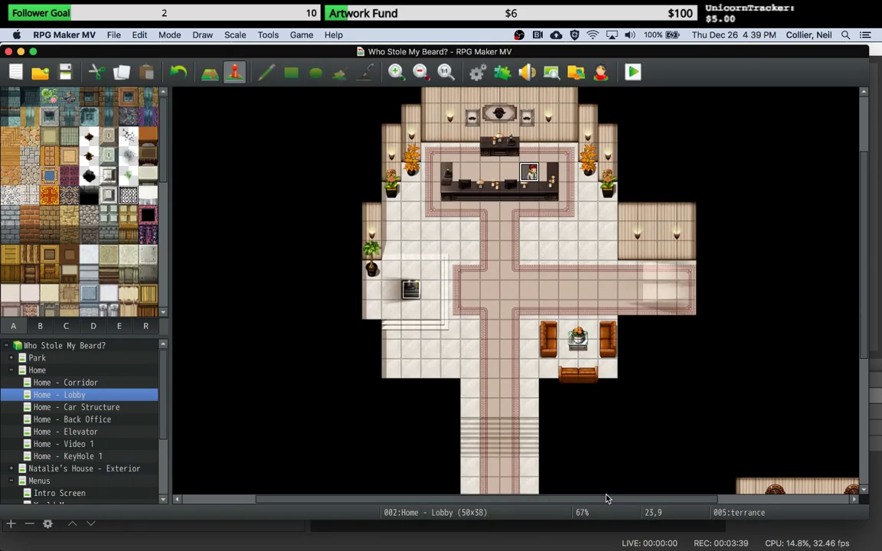
Find the YEP_SelfSwVar plugin among the project's plugins and read the introduction in its help text
{"action": "left_click", "coordinate": [502, 73]}
{"action": "scroll", "coordinate": [306, 261], "scroll_direction": "down", "scroll_amount": 10}
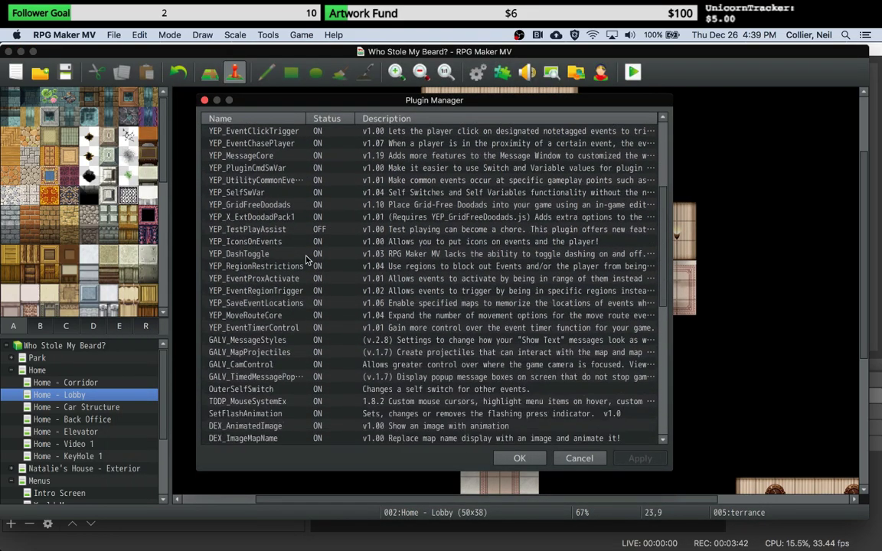
{"action": "scroll", "coordinate": [237, 383], "scroll_direction": "up", "scroll_amount": 12}
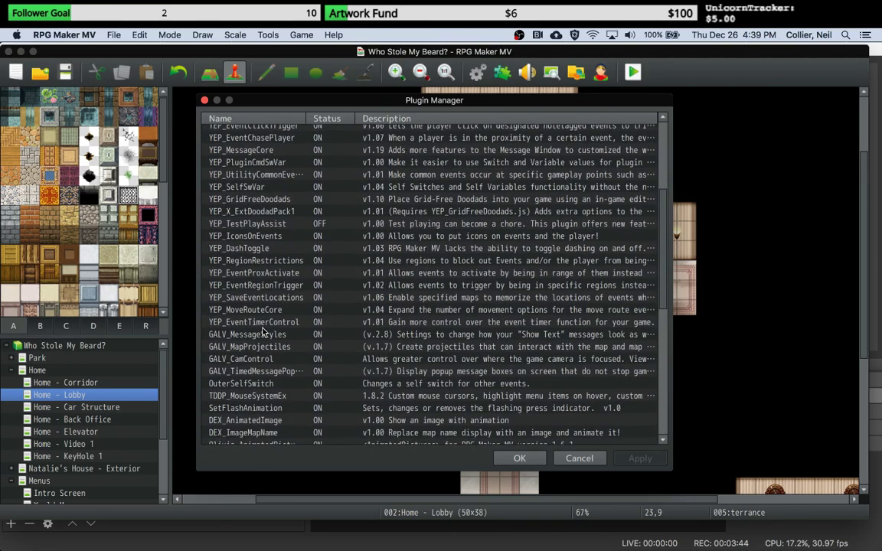
{"action": "double_click", "coordinate": [245, 266]}
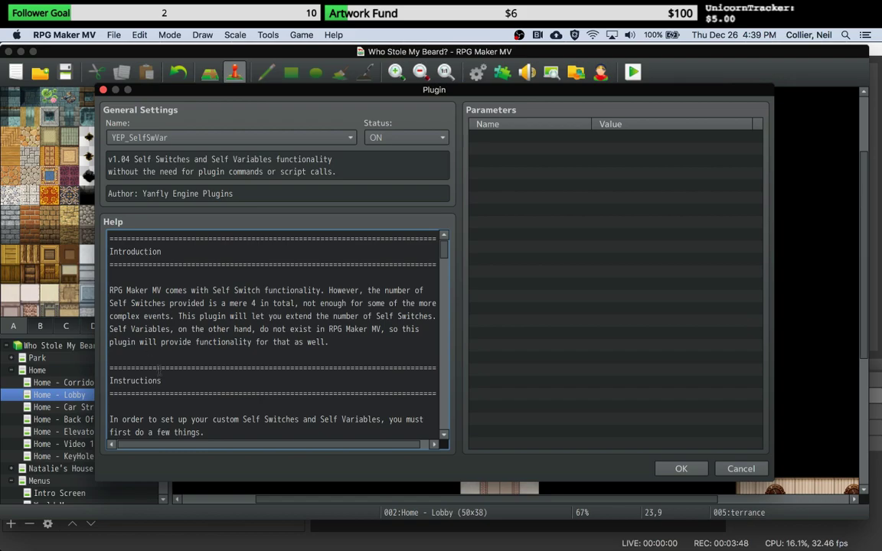
{"action": "left_click_drag", "start_coordinate": [166, 290], "coordinate": [328, 290]}
{"action": "left_click", "coordinate": [328, 290]}
{"action": "left_click_drag", "start_coordinate": [208, 304], "coordinate": [305, 317]}
{"action": "left_click", "coordinate": [332, 316]}
{"action": "left_click", "coordinate": [681, 469]}
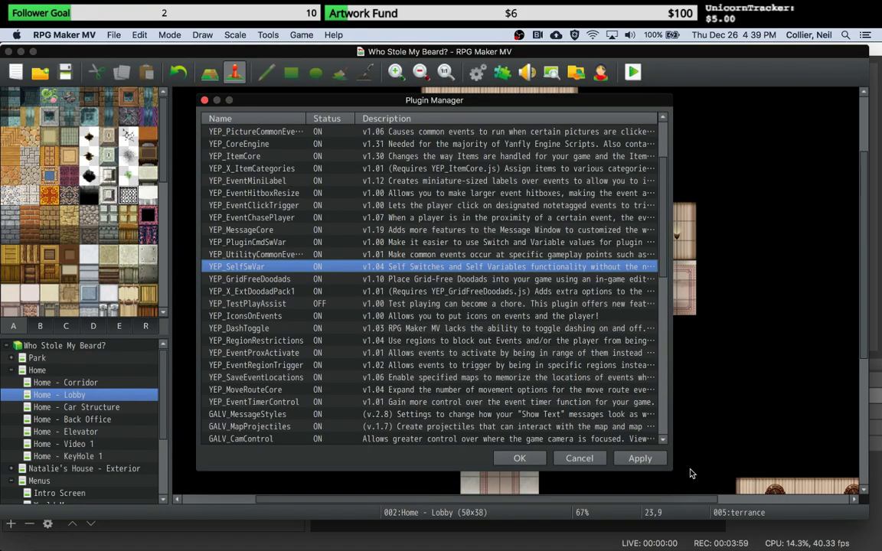
{"action": "left_click", "coordinate": [519, 458]}
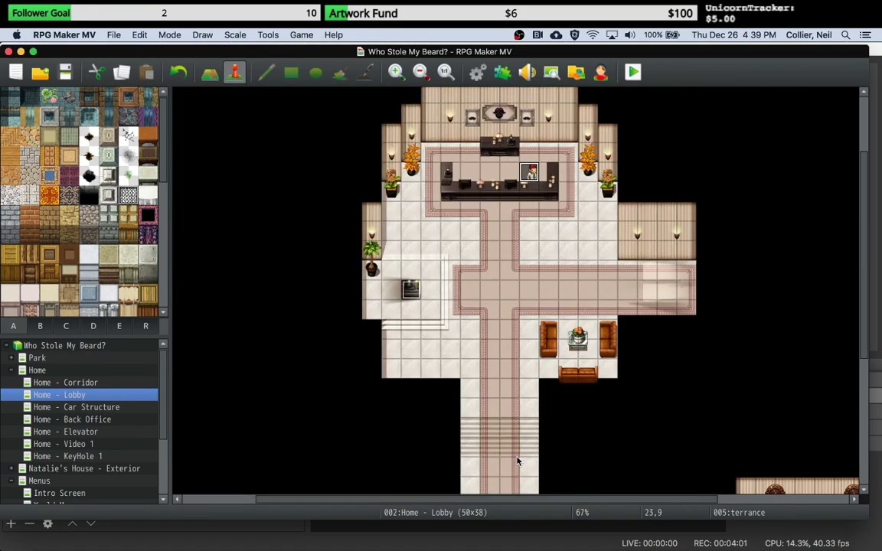
Reopen the terrance event, enable its first Switch condition, and review the self switches numbered 0061 to 0070
{"action": "double_click", "coordinate": [530, 173]}
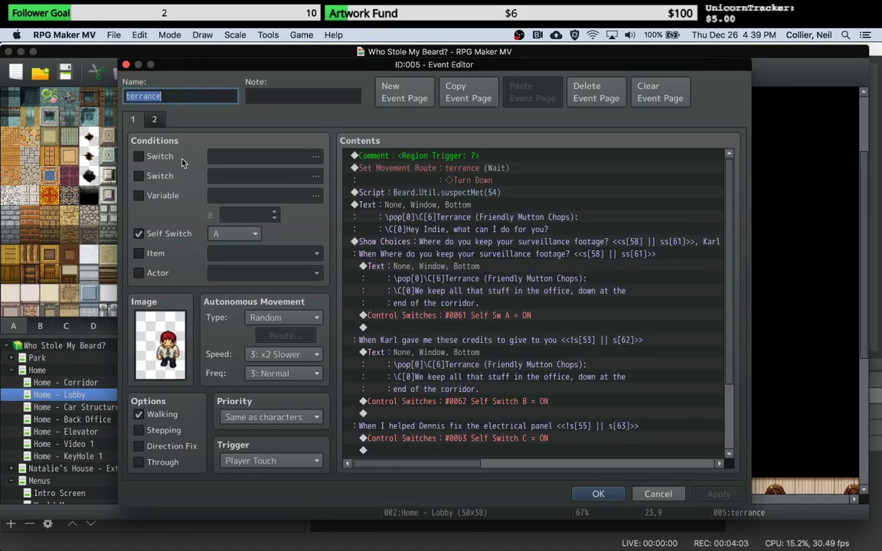
{"action": "left_click", "coordinate": [233, 161]}
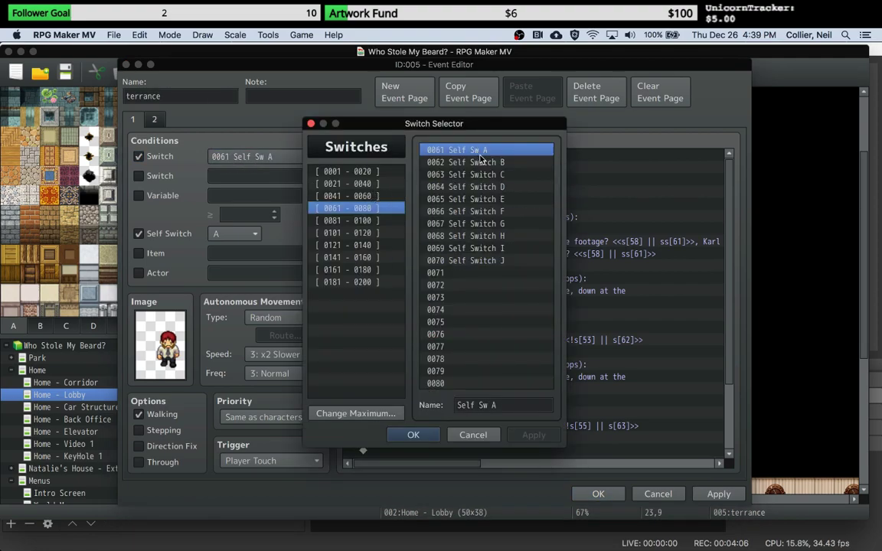
{"action": "left_click", "coordinate": [469, 262], "text": "shift"}
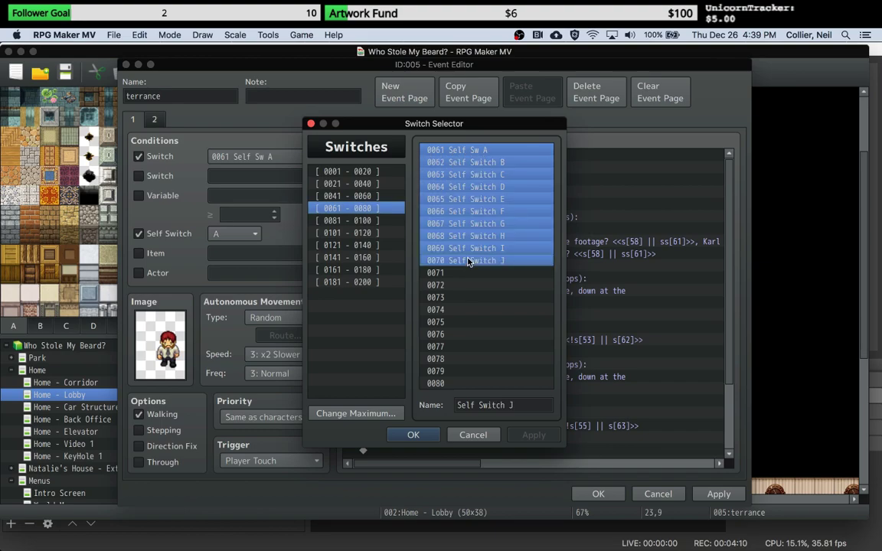
{"action": "left_click", "coordinate": [473, 154]}
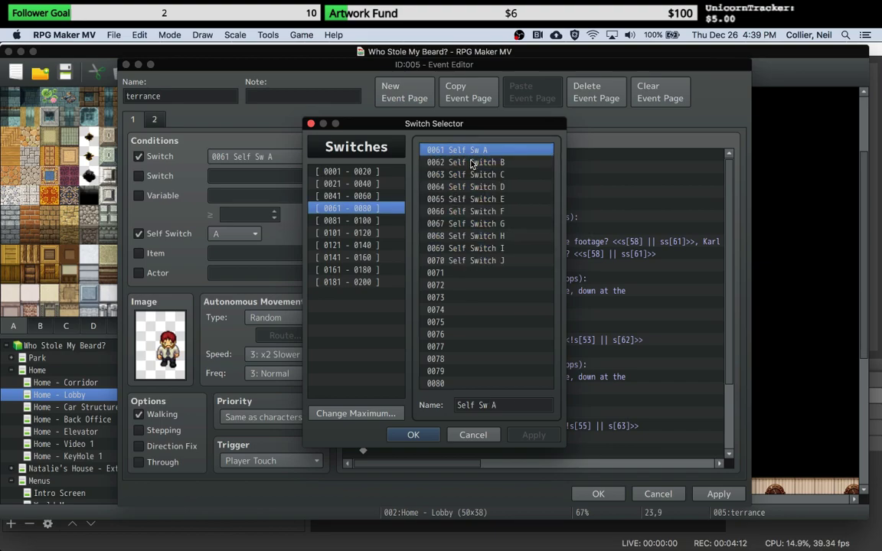
Rename switch 0062 to "Self Sw B" and assign it as the event page's Switch condition
{"action": "left_click", "coordinate": [425, 161]}
{"action": "triple_click", "coordinate": [499, 405]}
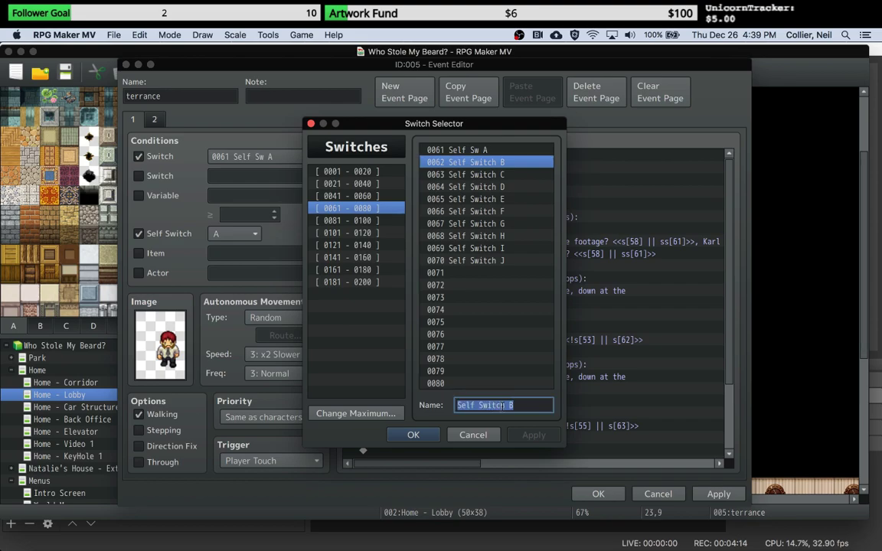
{"action": "left_click", "coordinate": [501, 405]}
{"action": "key", "text": "BackSpace"}
{"action": "key", "text": "BackSpace"}
{"action": "key", "text": "BackSpace"}
{"action": "key", "text": "BackSpace"}
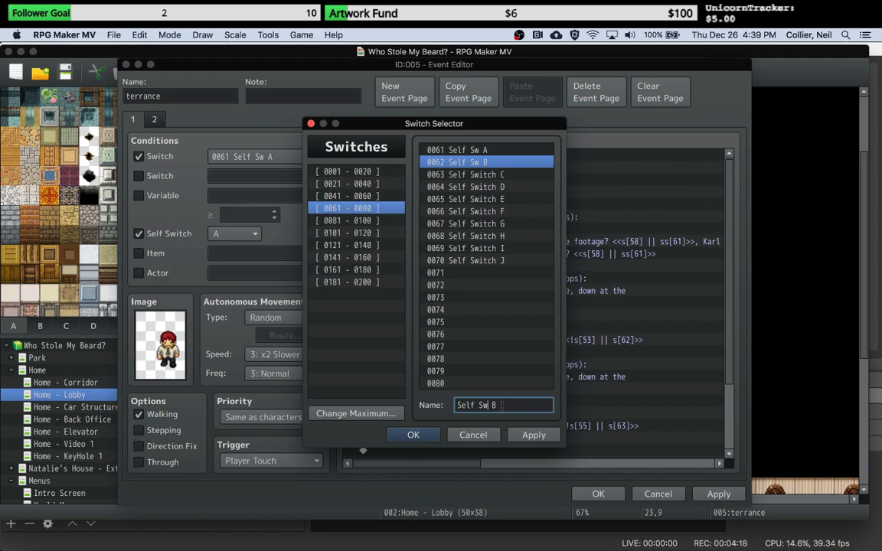
{"action": "left_click", "coordinate": [534, 435]}
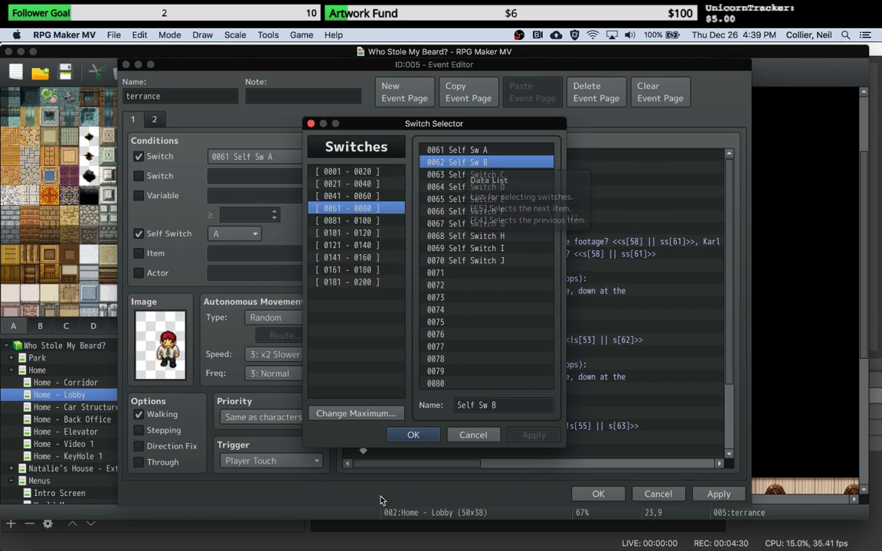
{"action": "left_click", "coordinate": [415, 435]}
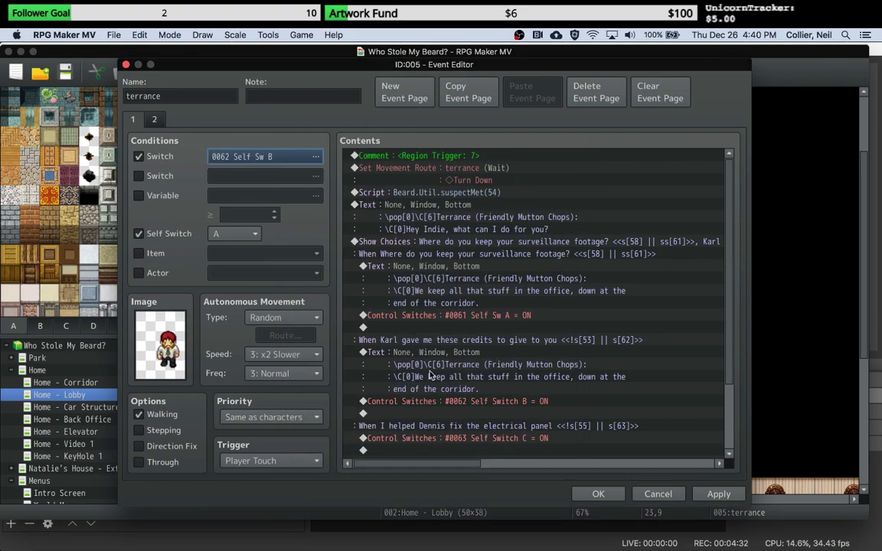
Examine the surveillance footage choice in the event contents: its condition <<s[58] || ss[61]>>, reply text, and Control Switches command for Self Sw A
{"action": "left_click", "coordinate": [416, 242]}
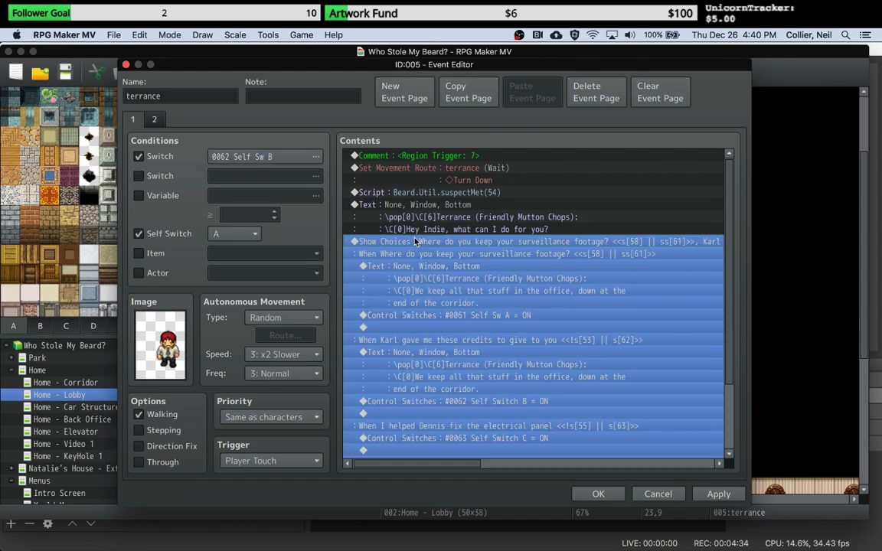
{"action": "left_click", "coordinate": [404, 317]}
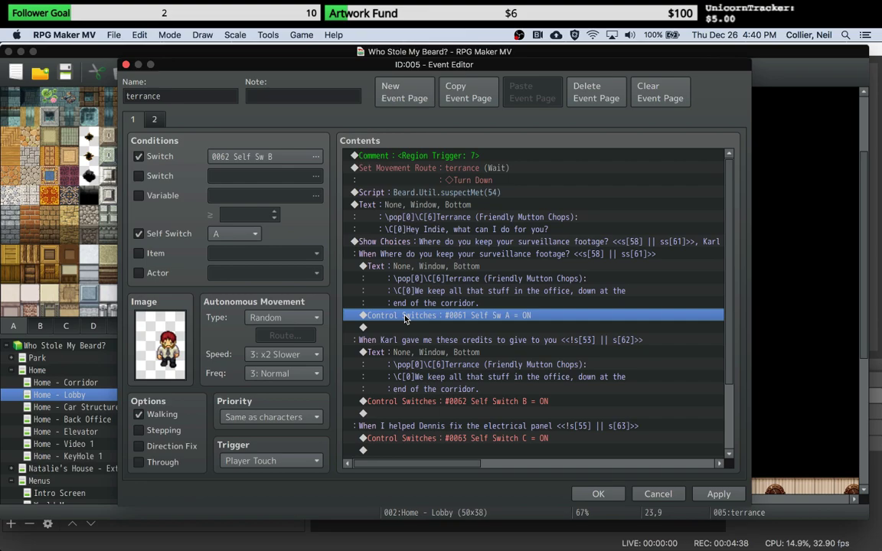
{"action": "key", "text": "Insert"}
{"action": "left_click", "coordinate": [639, 474]}
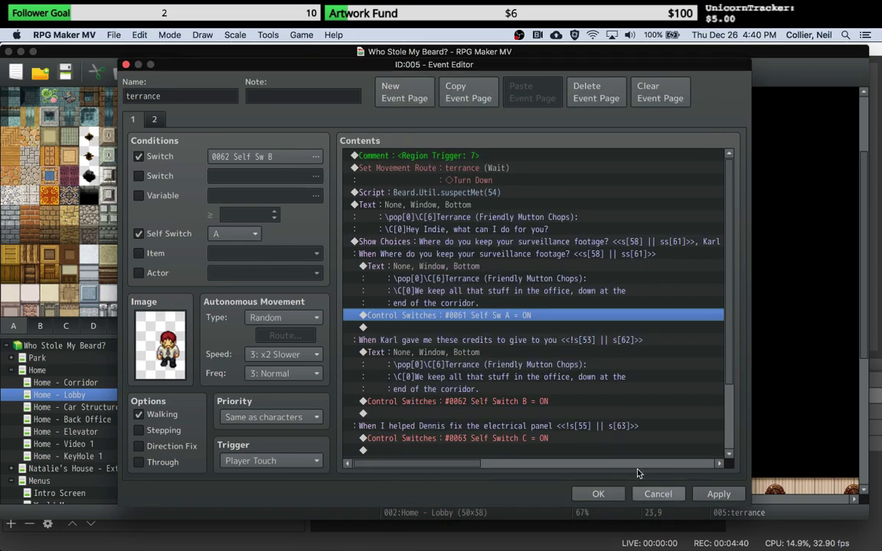
{"action": "left_click", "coordinate": [632, 256]}
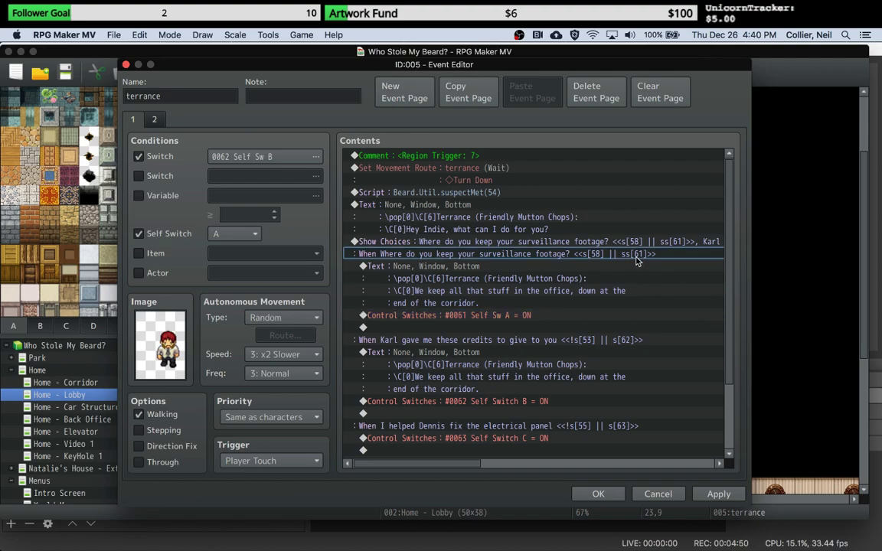
{"action": "left_click", "coordinate": [465, 319]}
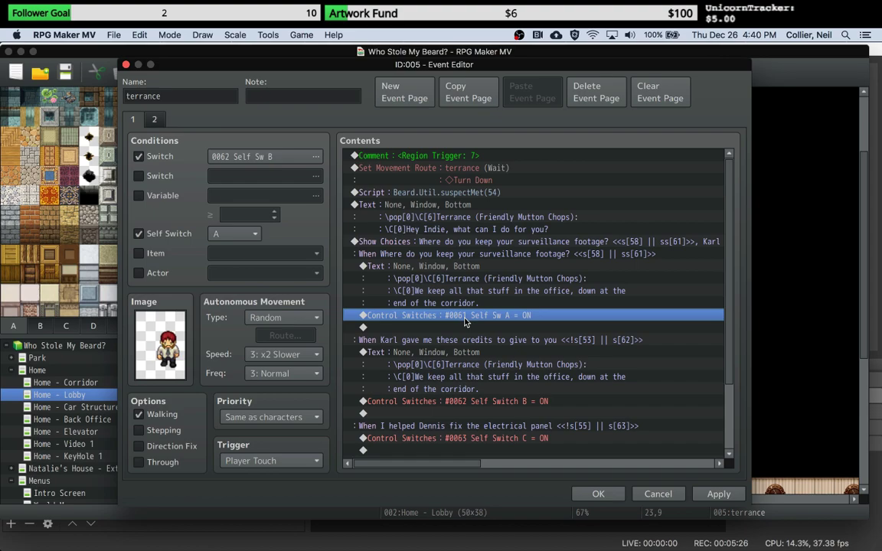
{"action": "left_click", "coordinate": [460, 254]}
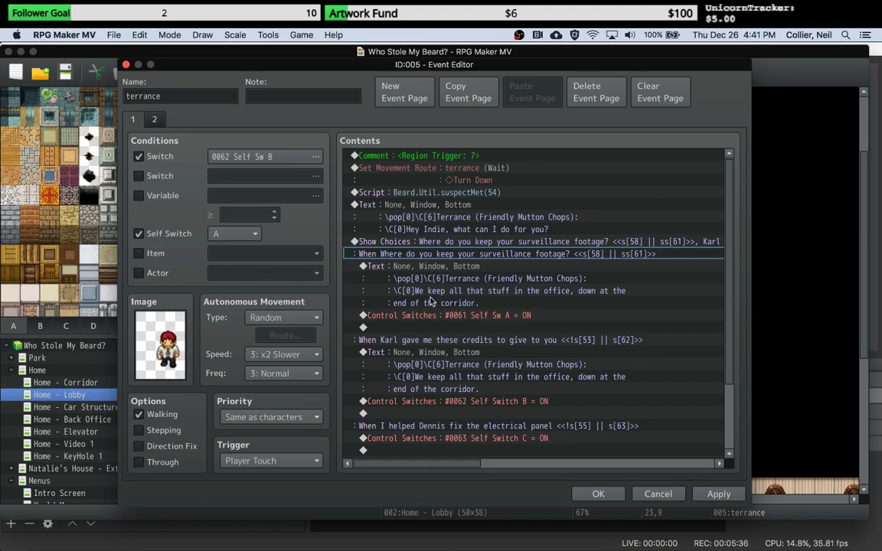
{"action": "left_click", "coordinate": [420, 268]}
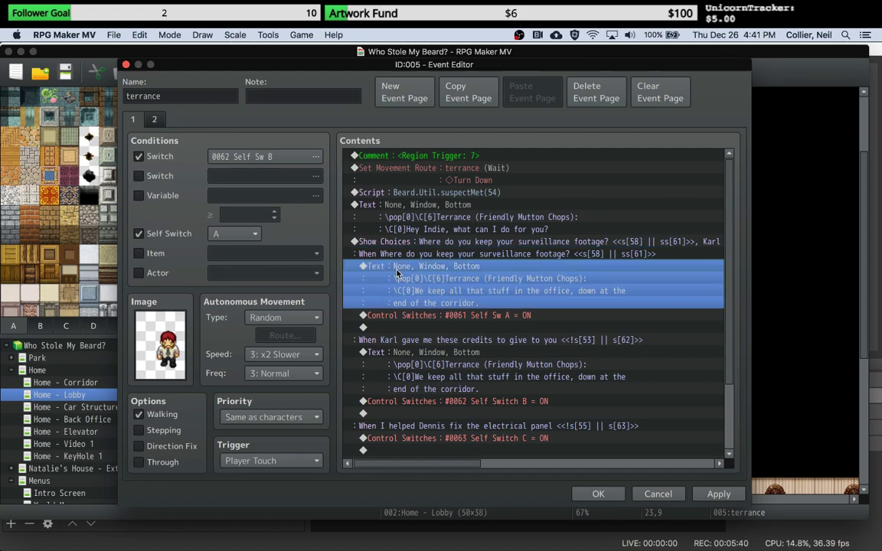
{"action": "left_click", "coordinate": [408, 317]}
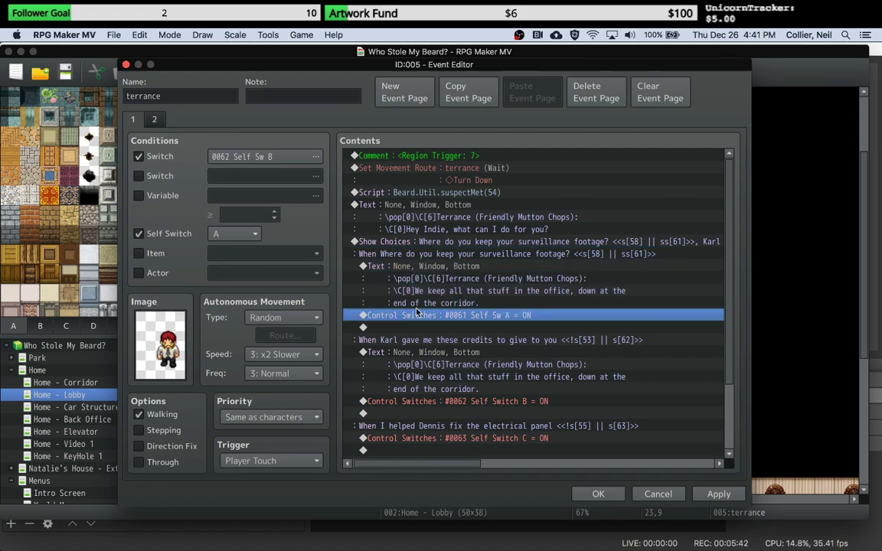
{"action": "left_click", "coordinate": [384, 242]}
{"action": "left_click", "coordinate": [420, 266]}
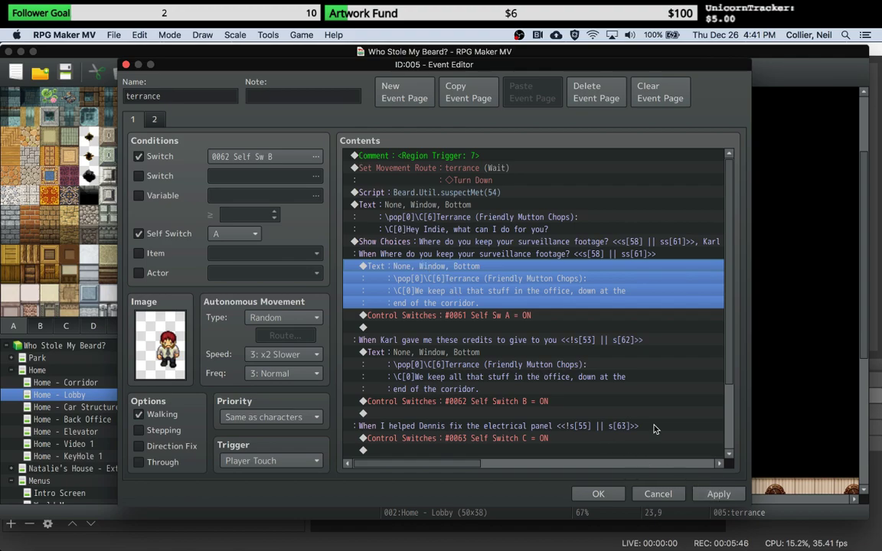
Examine the conditions and commands under the Karl credits, Dennis electrical panel, and Nice Beard! choices
{"action": "left_click", "coordinate": [623, 343]}
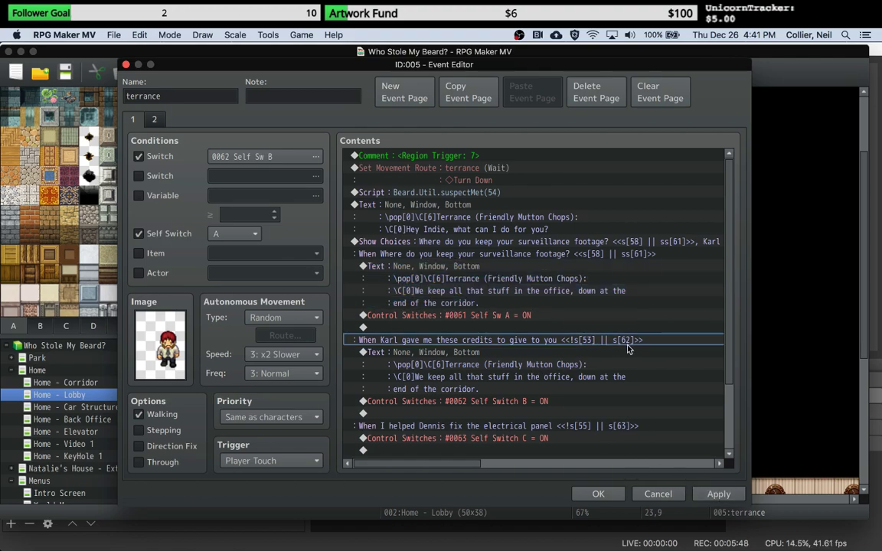
{"action": "scroll", "coordinate": [623, 353], "scroll_direction": "down", "scroll_amount": 2}
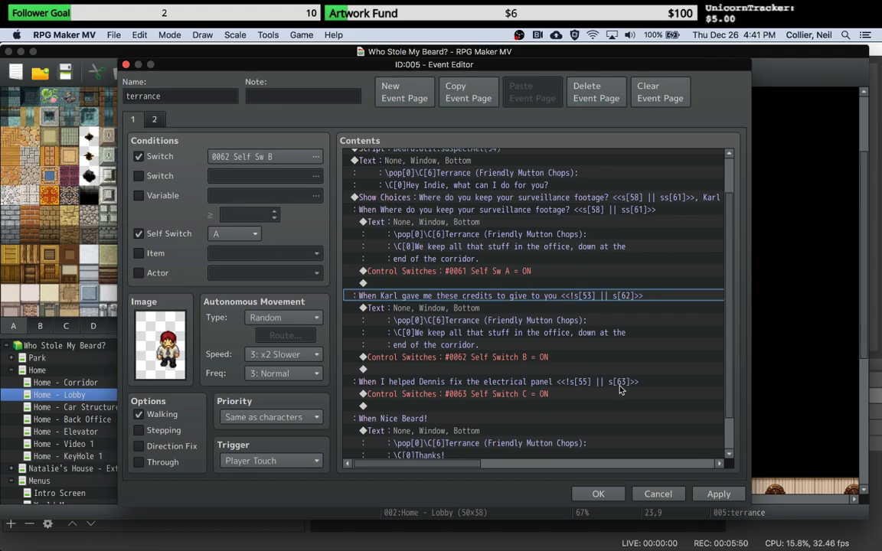
{"action": "scroll", "coordinate": [536, 314], "scroll_direction": "down", "scroll_amount": 2}
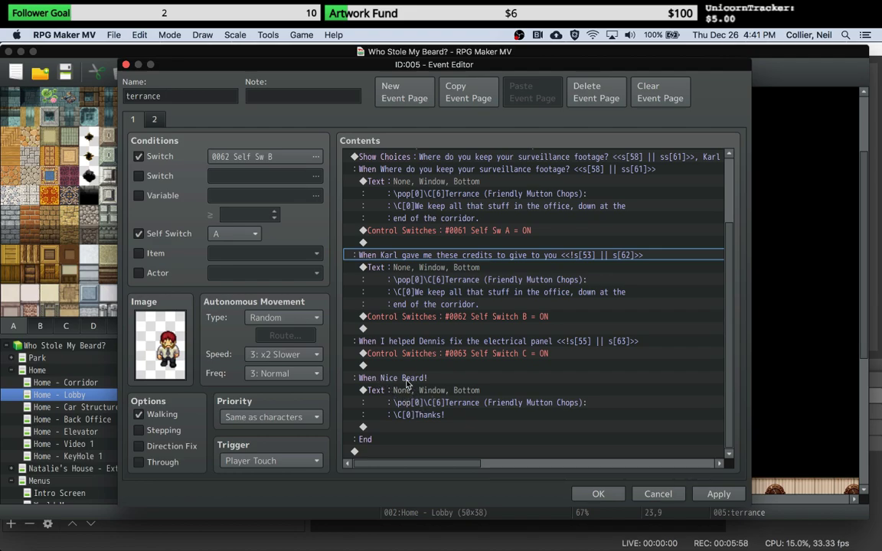
Save the terrance event, then start a playtest in the lobby and walk up to Terrance's desk
{"action": "left_click", "coordinate": [598, 494]}
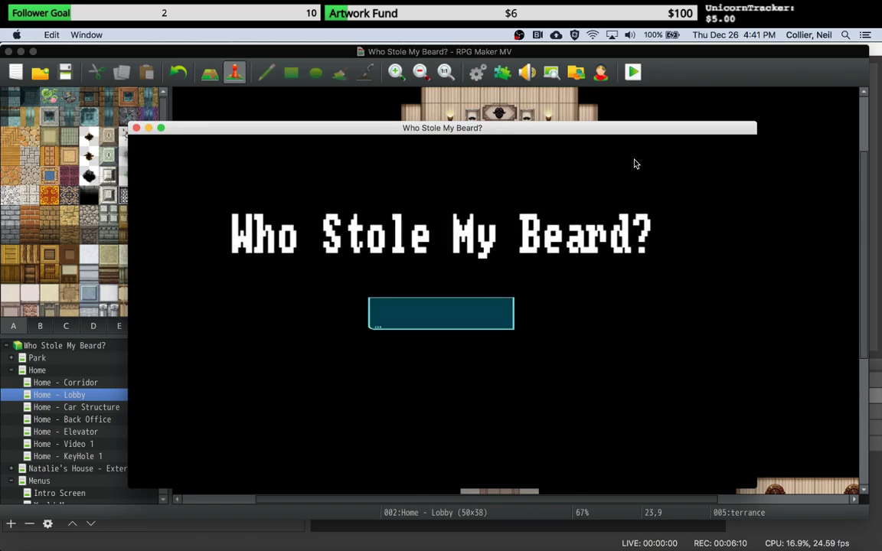
{"action": "left_click", "coordinate": [431, 327]}
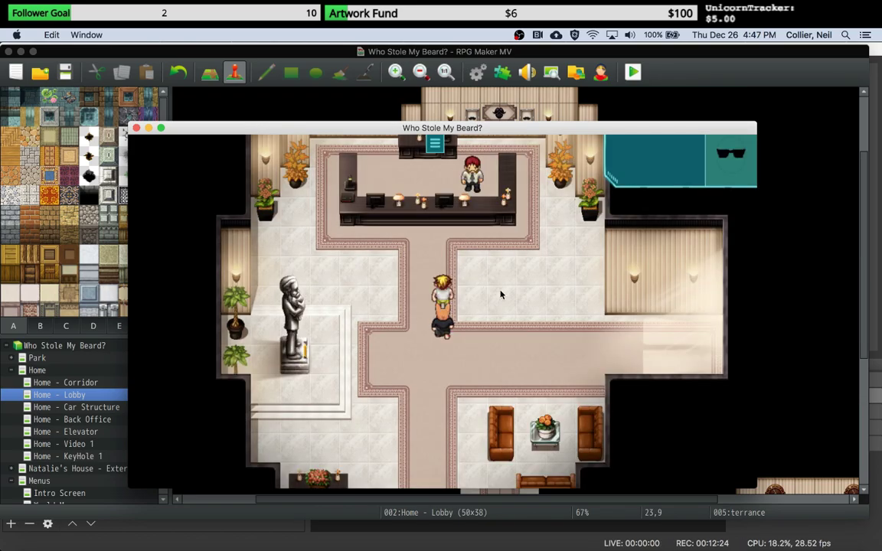
{"action": "key", "text": "Up"}
Talk to Terrance in the playtest and choose "Where do you keep your surveillance footage?", reading through his reply
{"action": "key", "text": "Return"}
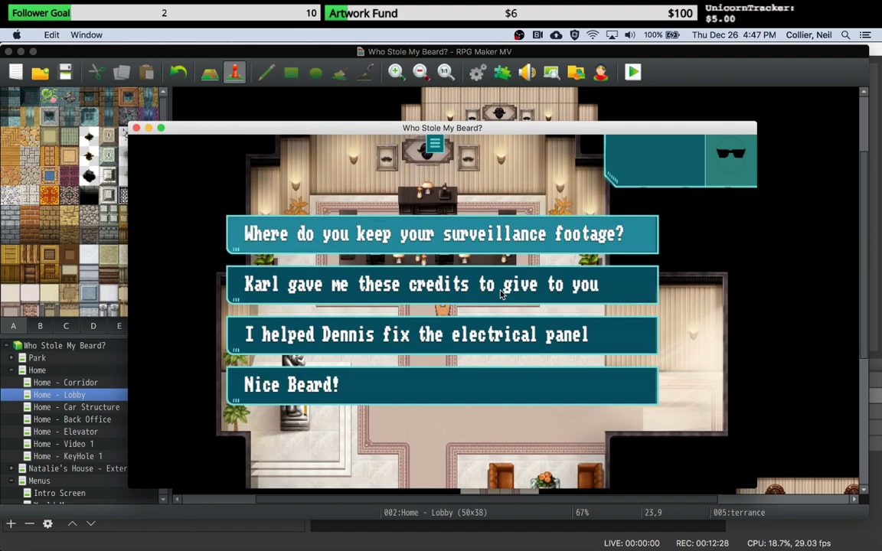
{"action": "key", "text": "Return"}
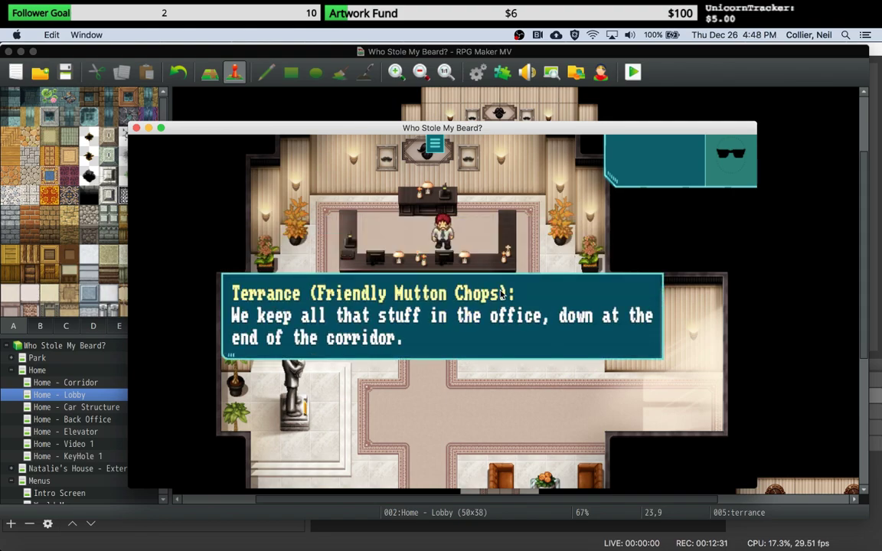
{"action": "key", "text": "Return"}
Approach Terrance again and choose "Karl gave me these credits to give to you", reading through his reply
{"action": "key", "text": "Down"}
{"action": "key", "text": "Up"}
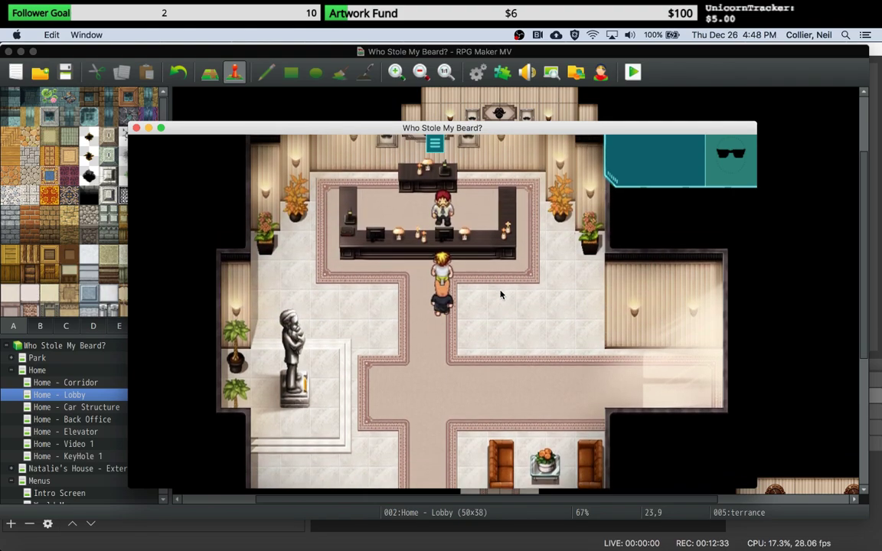
{"action": "key", "text": "Return"}
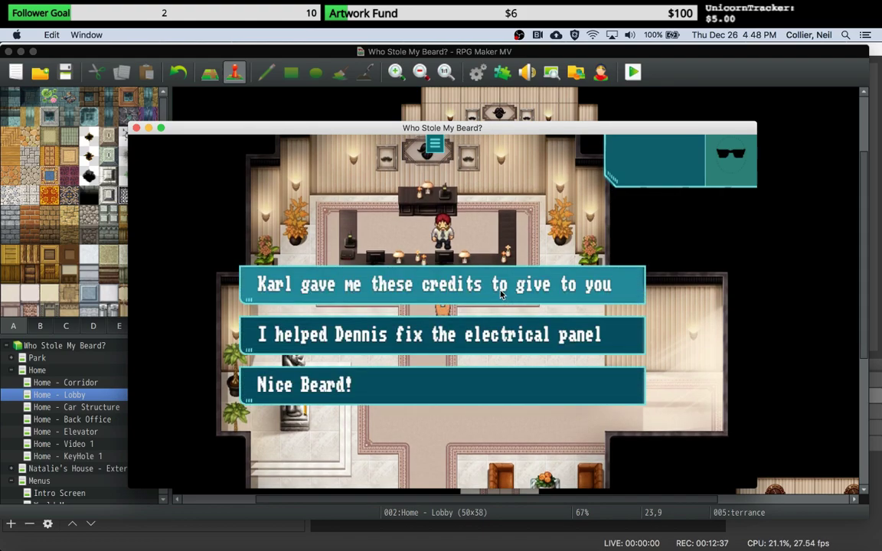
{"action": "key", "text": "Return"}
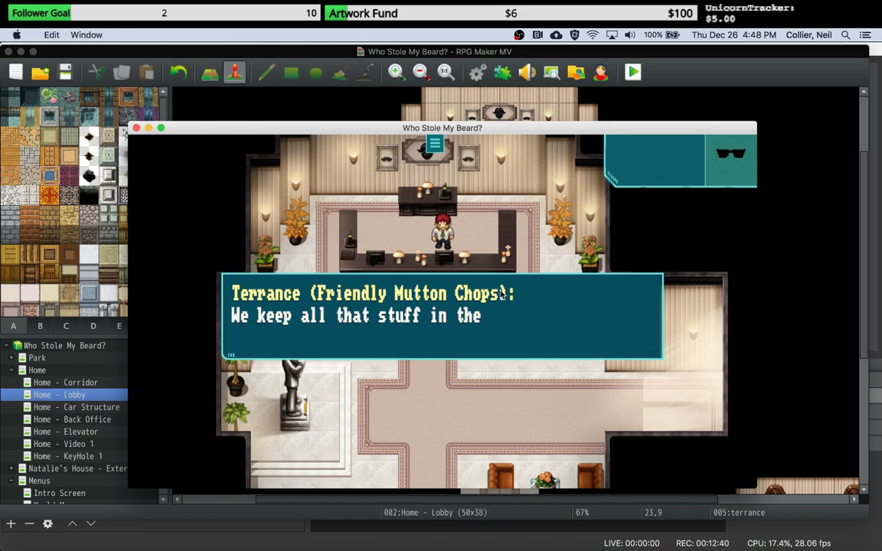
{"action": "key", "text": "Return"}
Step away and return to Terrance, choosing "I helped Dennis fix the electrical panel" in his dialogue
{"action": "key", "text": "Down"}
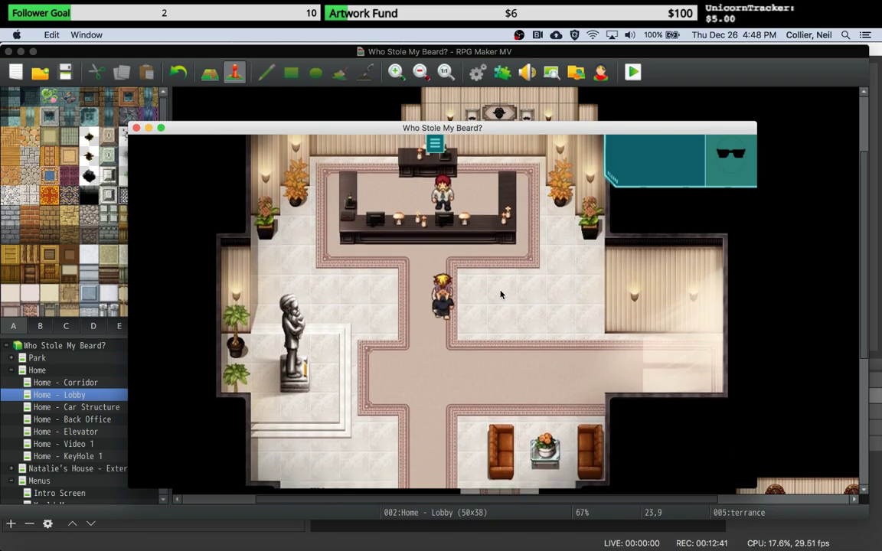
{"action": "key", "text": "Up"}
{"action": "key", "text": "Return"}
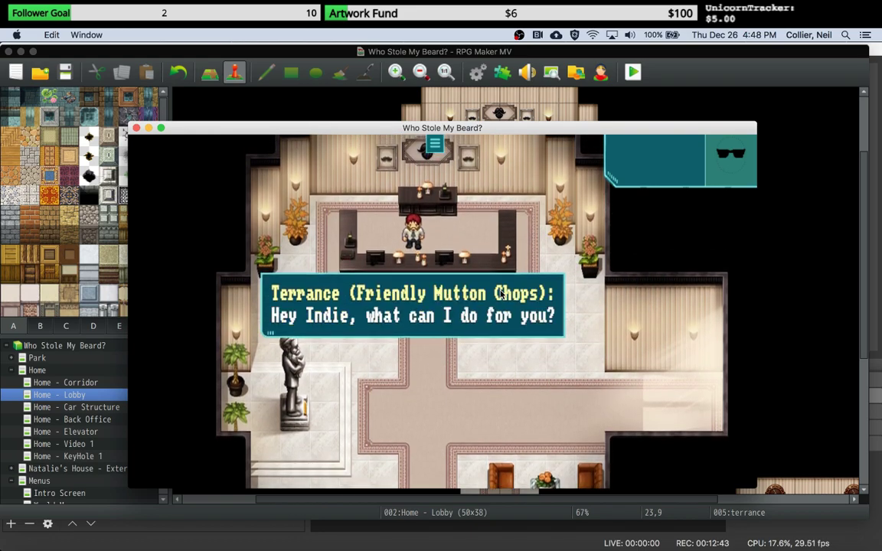
{"action": "key", "text": "Return"}
{"action": "key", "text": "Return"}
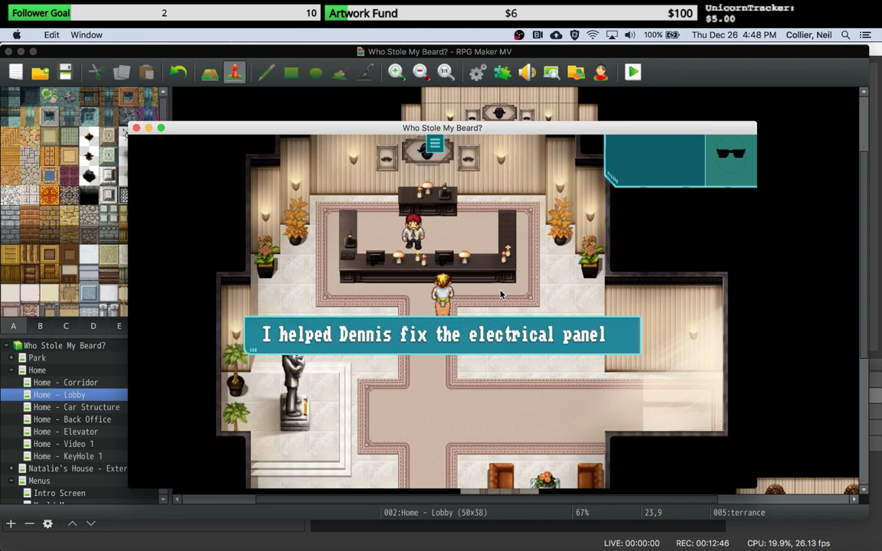
Start another conversation with Terrance to check which dialogue choices are still offered
{"action": "key", "text": "Down"}
{"action": "key", "text": "Up"}
{"action": "key", "text": "Return"}
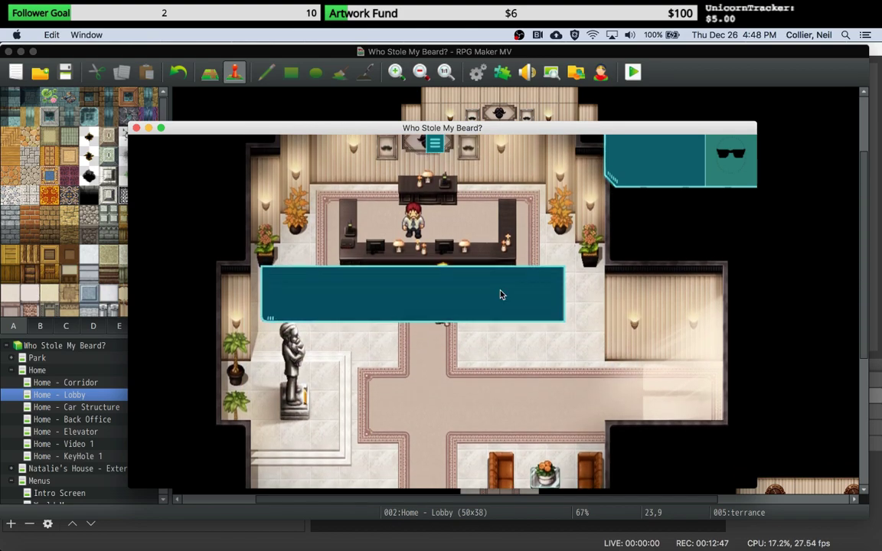
{"action": "key", "text": "Return"}
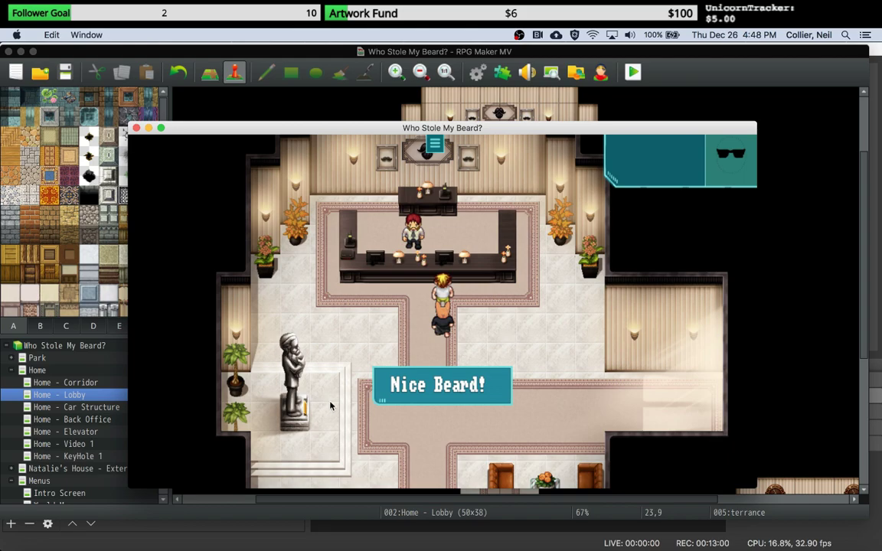
Switch to Firefox and read the HimeWorks Hidden Choice Conditions page through its example event, then return to the playtest
{"action": "left_click", "coordinate": [293, 545]}
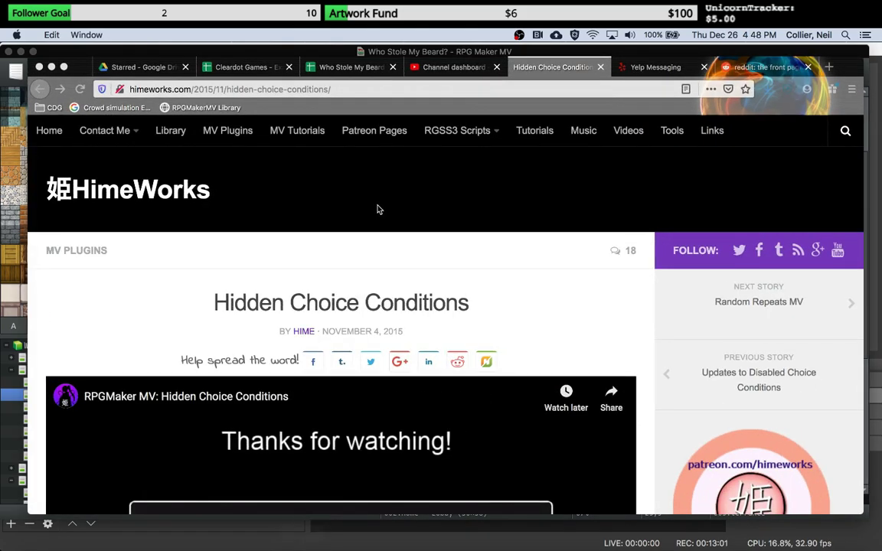
{"action": "left_click_drag", "start_coordinate": [216, 302], "coordinate": [492, 307]}
{"action": "left_click", "coordinate": [491, 307]}
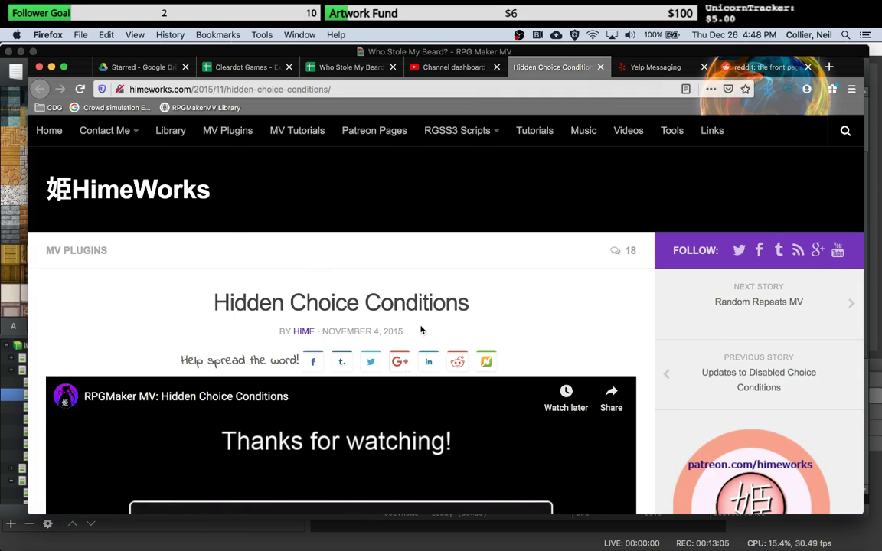
{"action": "scroll", "coordinate": [419, 301], "scroll_direction": "down", "scroll_amount": 5}
{"action": "scroll", "coordinate": [420, 330], "scroll_direction": "down", "scroll_amount": 10}
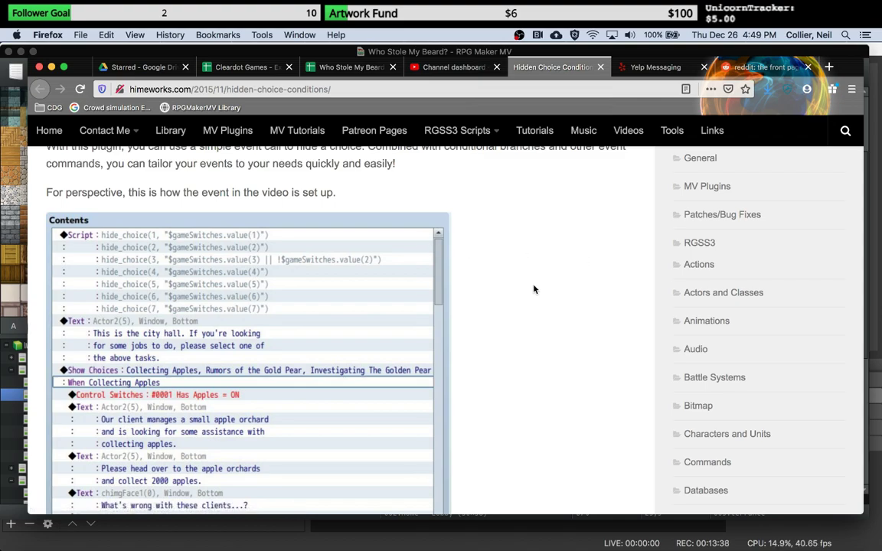
{"action": "scroll", "coordinate": [534, 290], "scroll_direction": "down", "scroll_amount": 5}
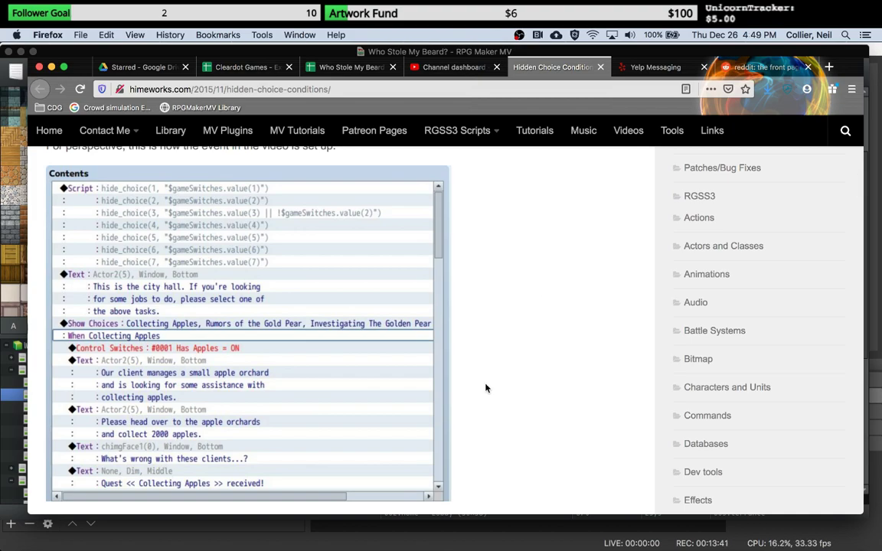
{"action": "left_click", "coordinate": [620, 546]}
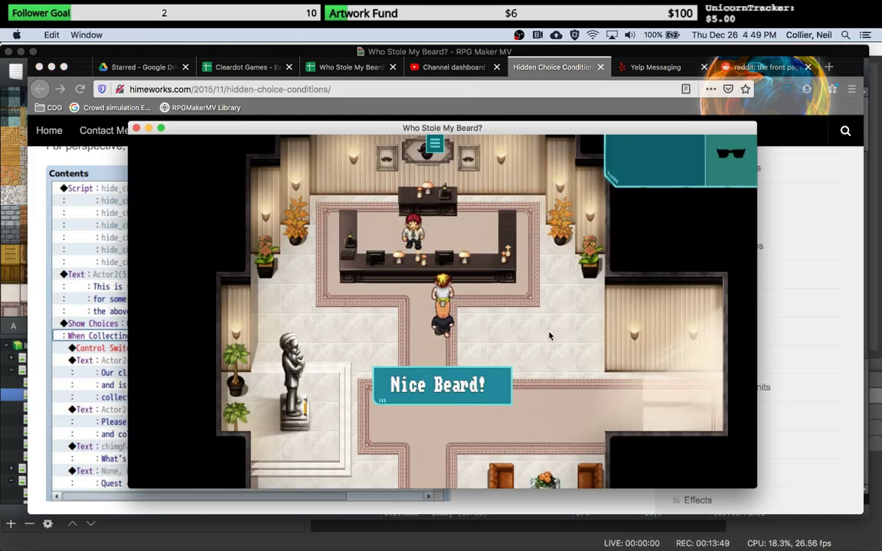